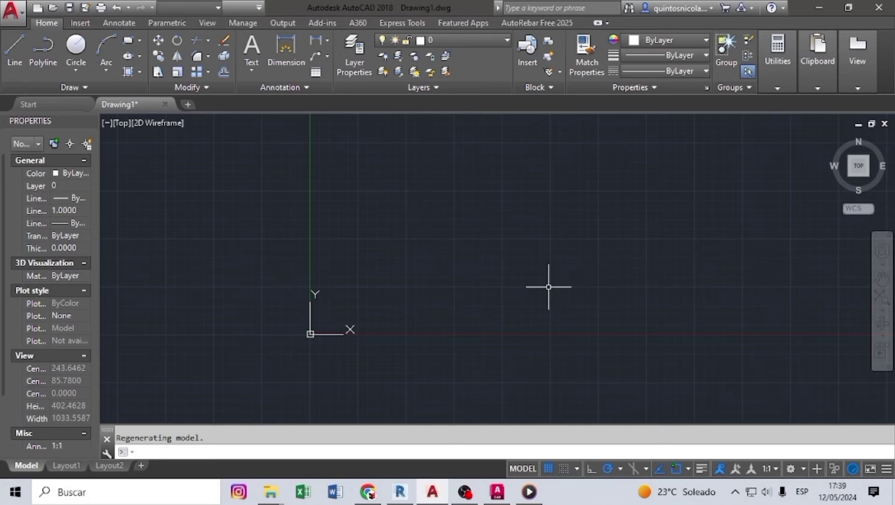
# - Draw a bent chain of four connected line segments near the drawing centre with LINE
pyautogui.write('l')
pyautogui.press('Return')
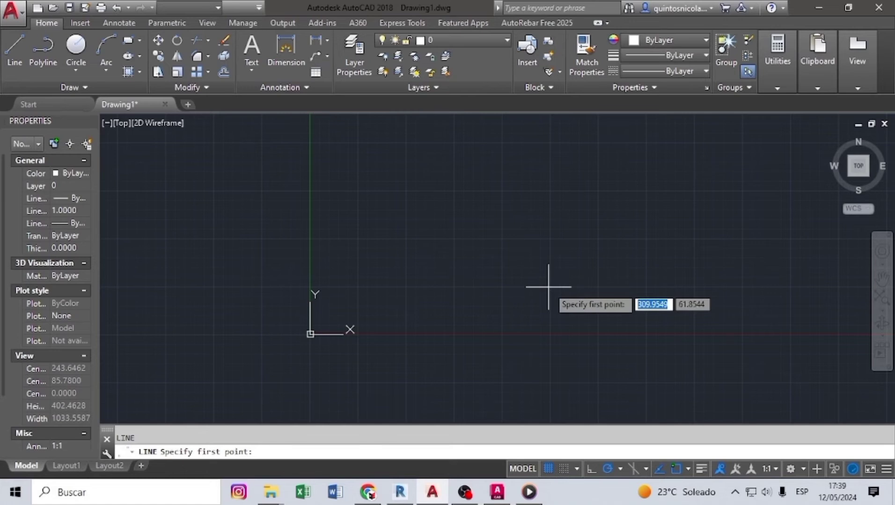
pyautogui.click(417, 265)
pyautogui.click(496, 219)
pyautogui.click(519, 257)
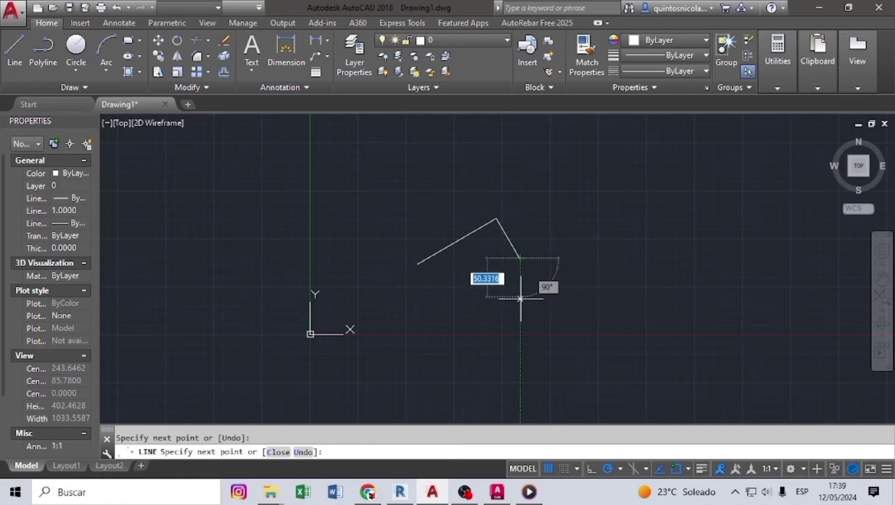
pyautogui.click(510, 306)
pyautogui.click(446, 328)
pyautogui.press('Escape')
# - Window-select the four segments, then restart and cancel the LINE command
pyautogui.click(561, 197)
pyautogui.click(359, 391)
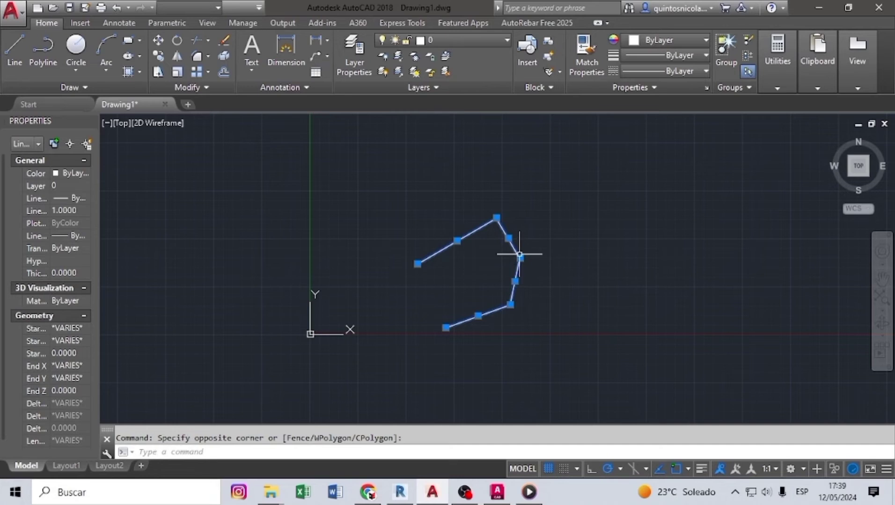
pyautogui.press('Return')
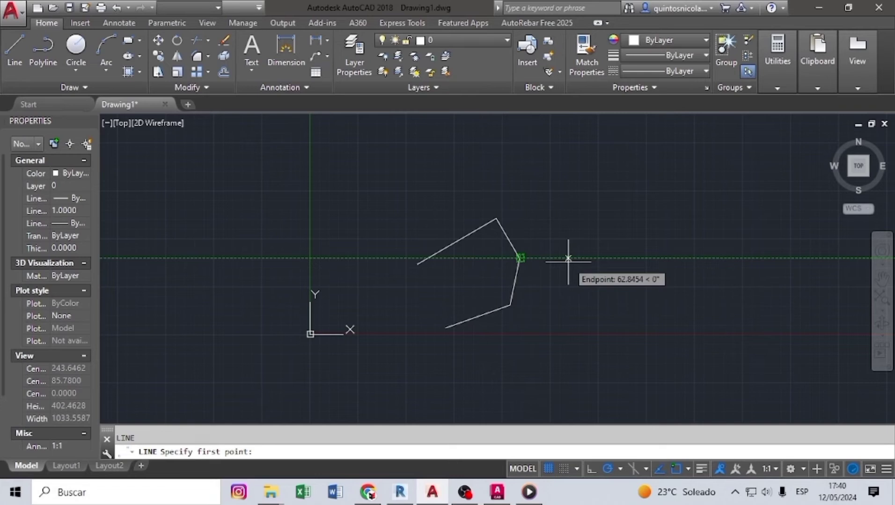
pyautogui.press('Escape')
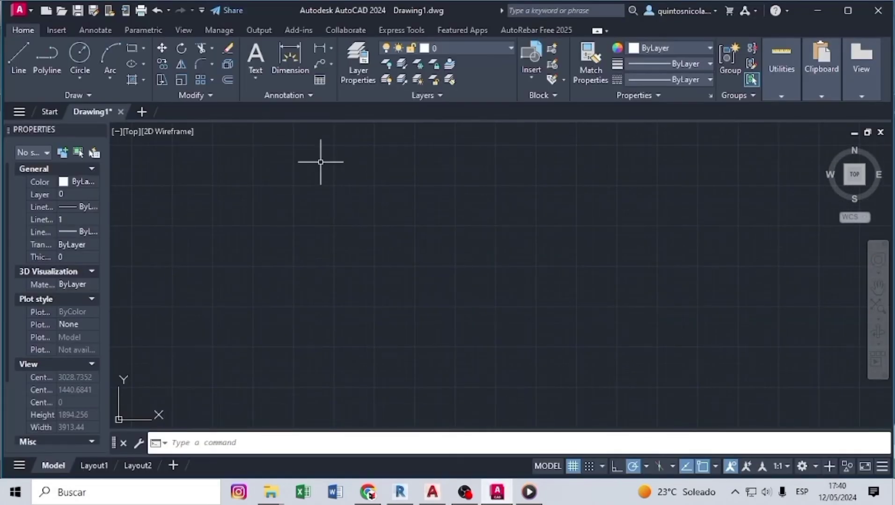
# - Draw a three-segment zigzag line through four points with the LINE command
pyautogui.write('l')
pyautogui.press('Return')
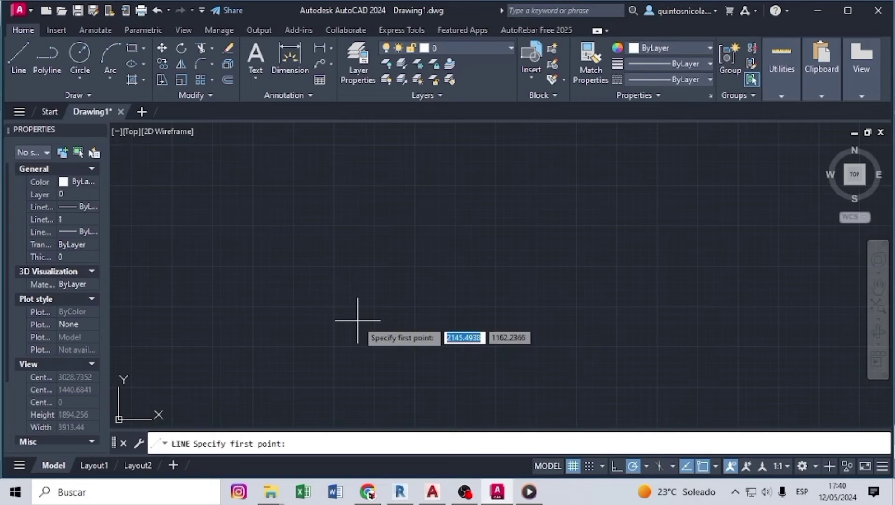
pyautogui.click(428, 315)
pyautogui.click(476, 263)
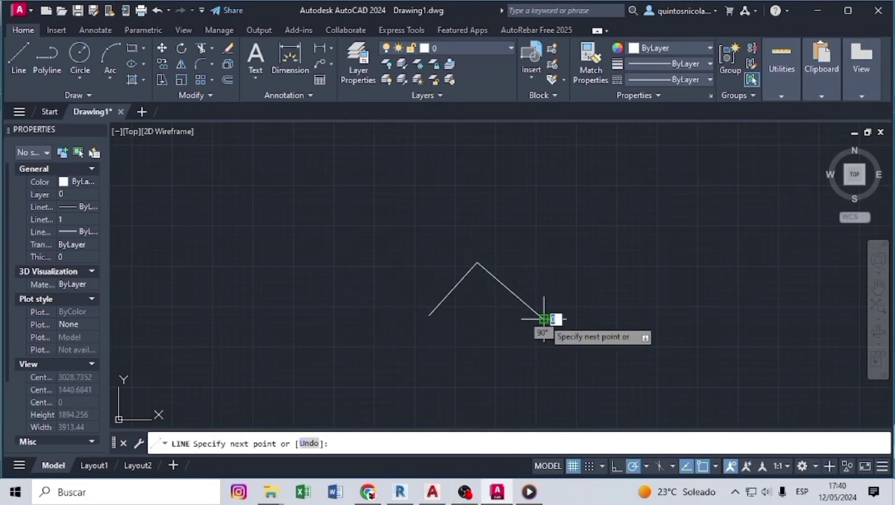
pyautogui.click(543, 320)
pyautogui.click(516, 342)
pyautogui.press('Return')
# - Window-select the zigzag, dismiss its right-click menu, and clear the selection
pyautogui.click(586, 222)
pyautogui.click(401, 378)
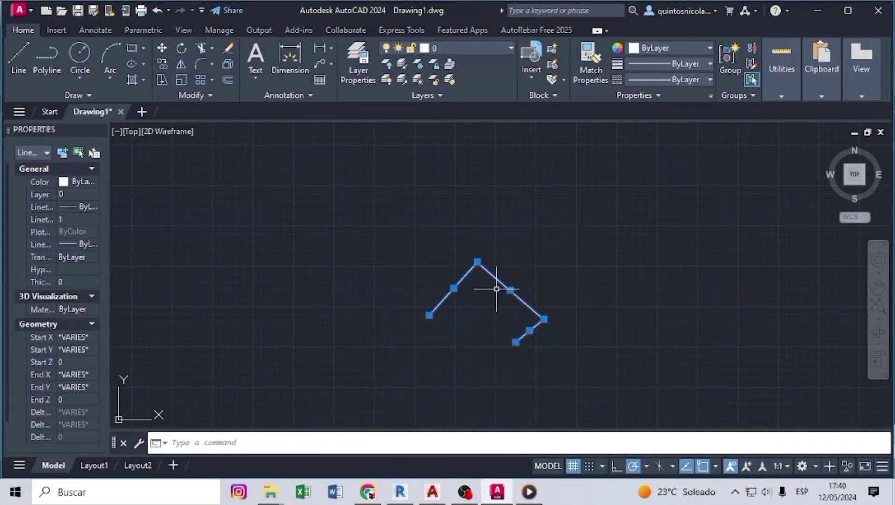
pyautogui.rightClick(502, 280)
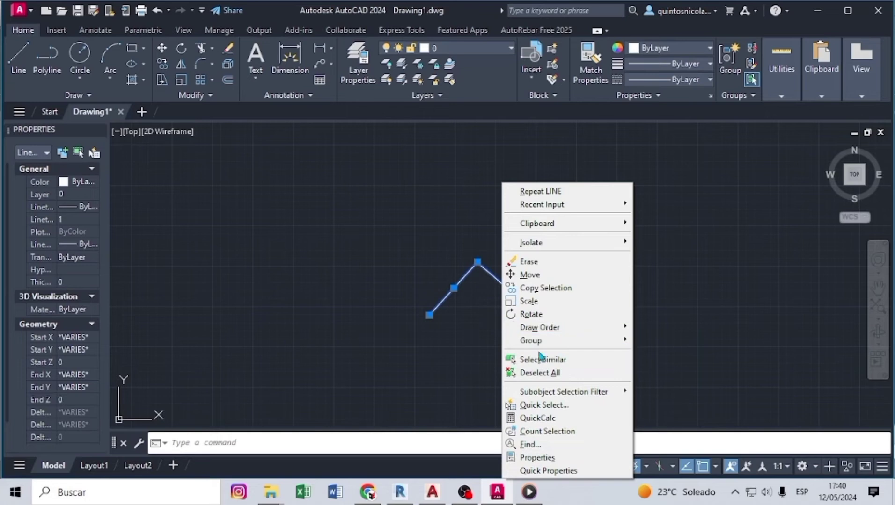
pyautogui.click(683, 270)
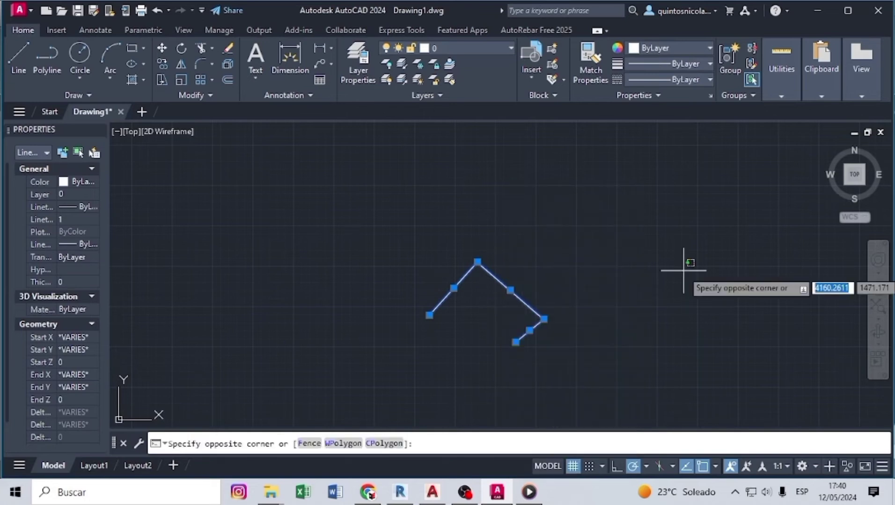
pyautogui.press('Escape')
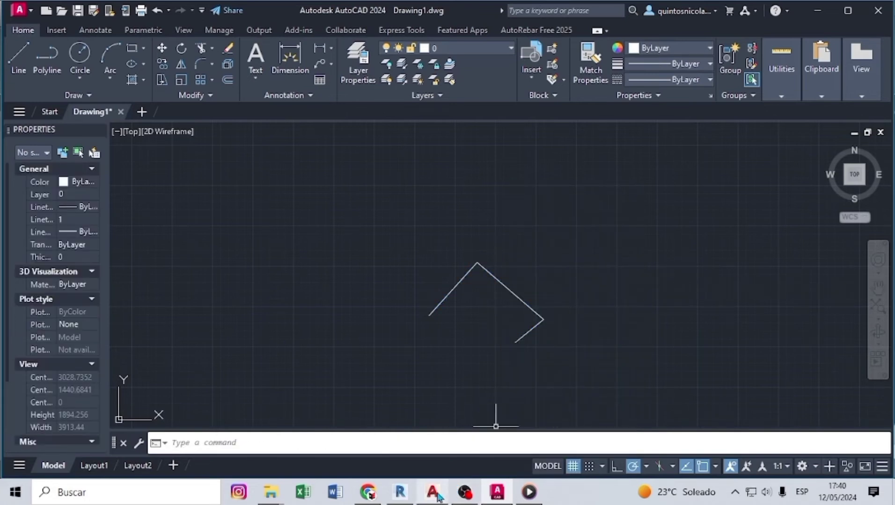
pyautogui.click(432, 492)
# - Window-select the bent shape, then start and cancel a LINE command
pyautogui.scroll(-3, 430, 330)
pyautogui.scroll(2, 438, 357)
pyautogui.click(482, 258)
pyautogui.click(339, 377)
pyautogui.write('l')
pyautogui.press('Return')
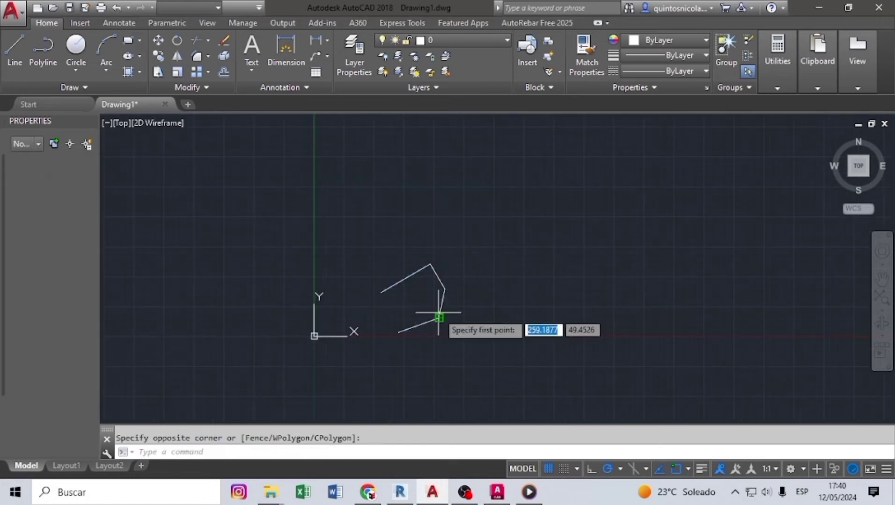
pyautogui.press('Escape')
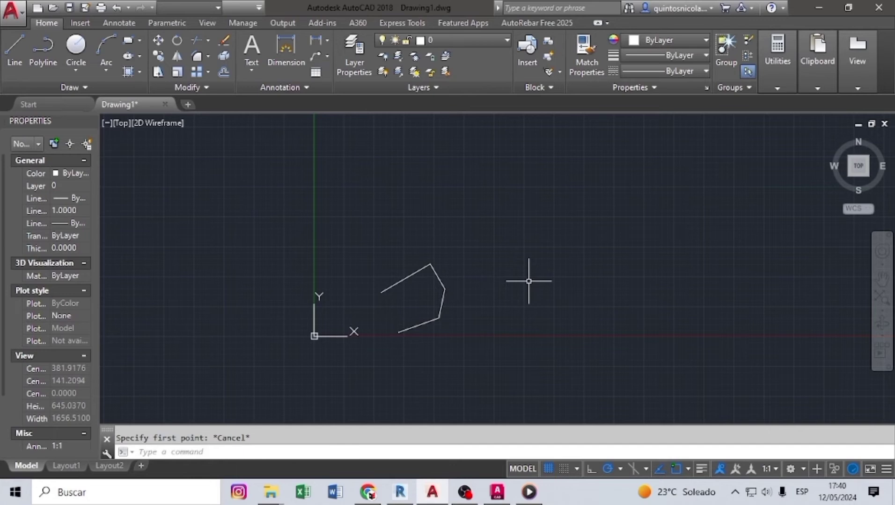
# - Window-select the whole four-line shape, erase it, and close AutoCAD 2018
pyautogui.click(545, 240)
pyautogui.click(372, 372)
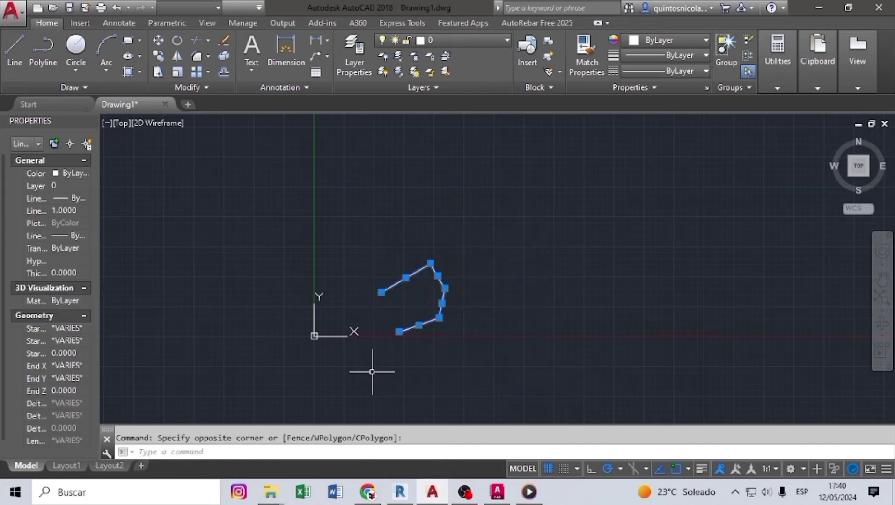
pyautogui.press('Delete')
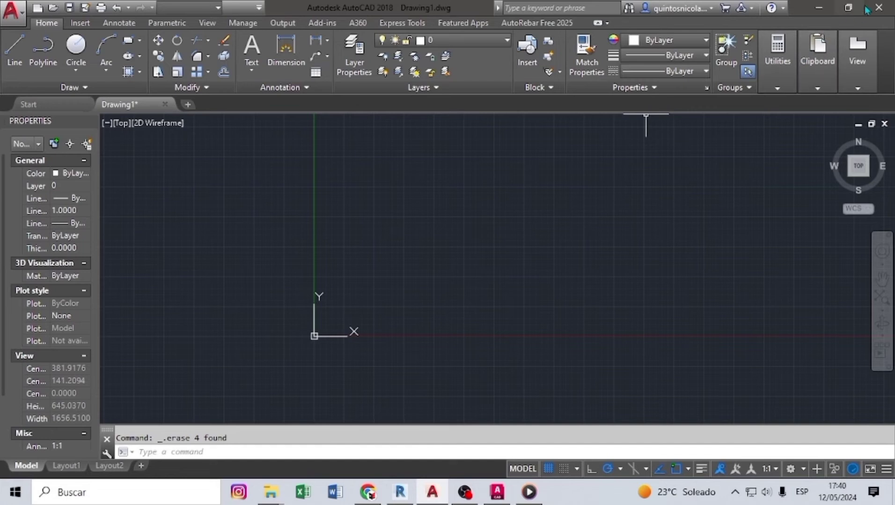
pyautogui.click(878, 7)
# - Quit AutoCAD 2024 without saving changes to Drawing1.dwg
pyautogui.click(456, 277)
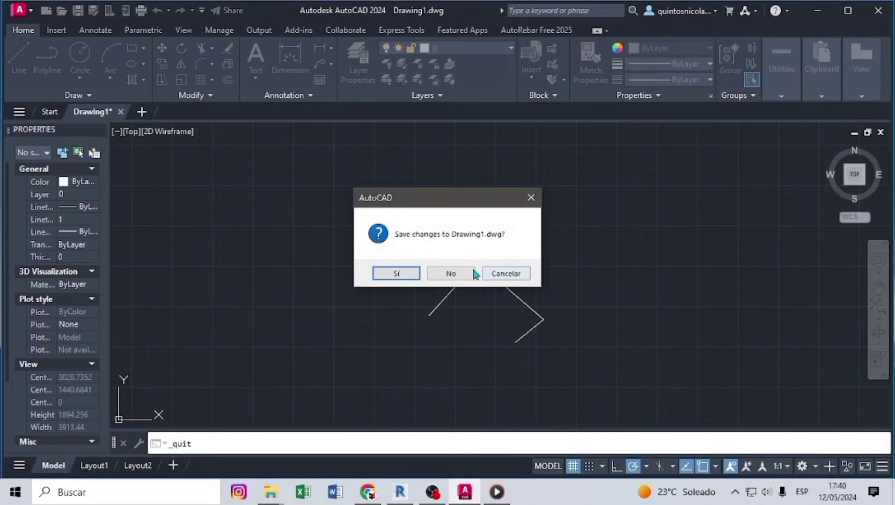
pyautogui.click(475, 275)
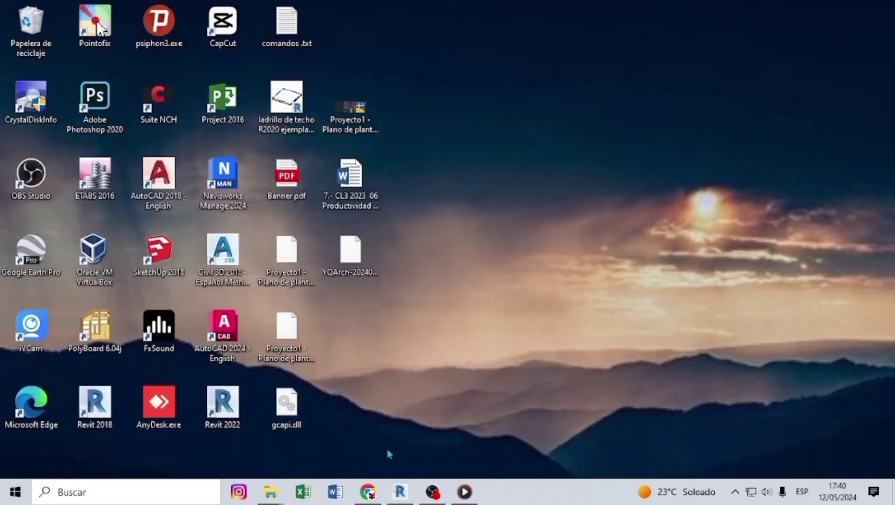
# - Launch Reset Settings to Default from the Start menu's AutoCAD 2018 - English folder
pyautogui.click(15, 492)
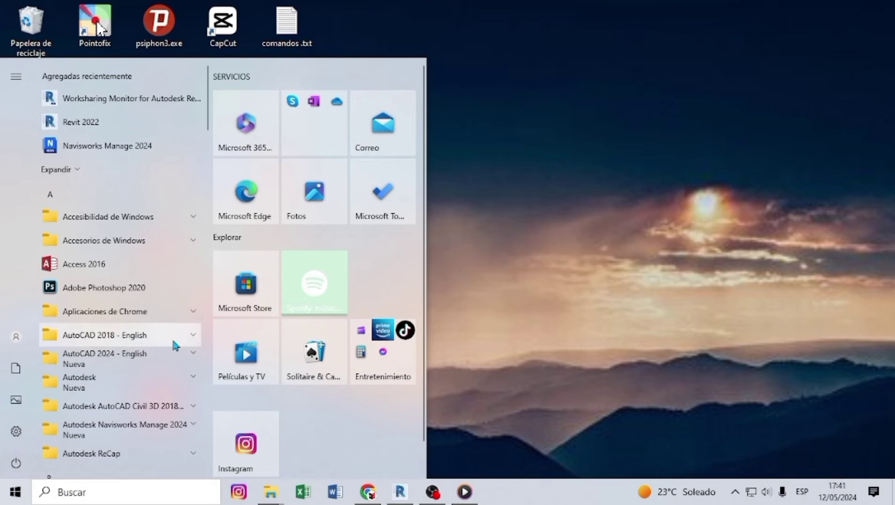
pyautogui.click(191, 338)
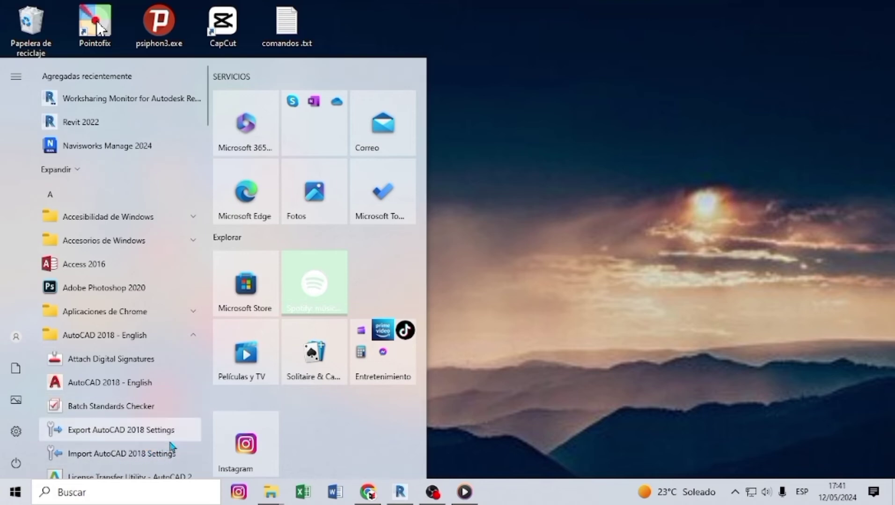
pyautogui.scroll(-5, 164, 425)
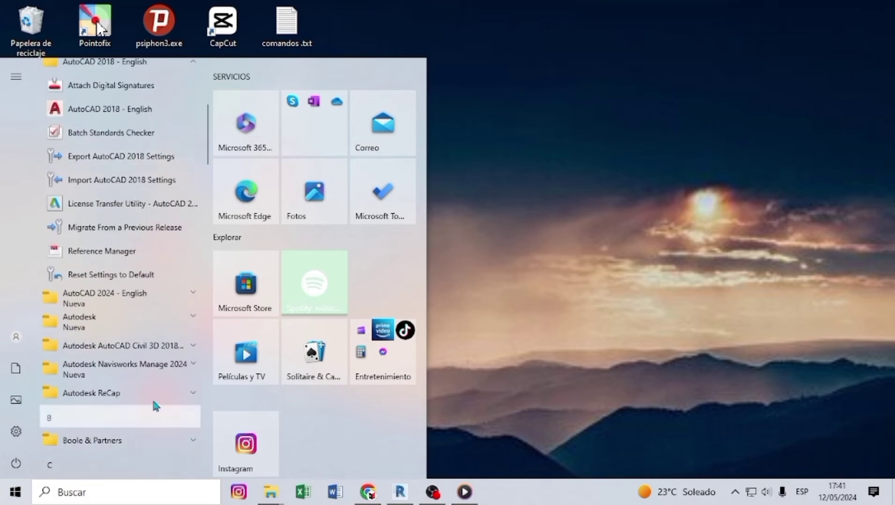
pyautogui.click(87, 280)
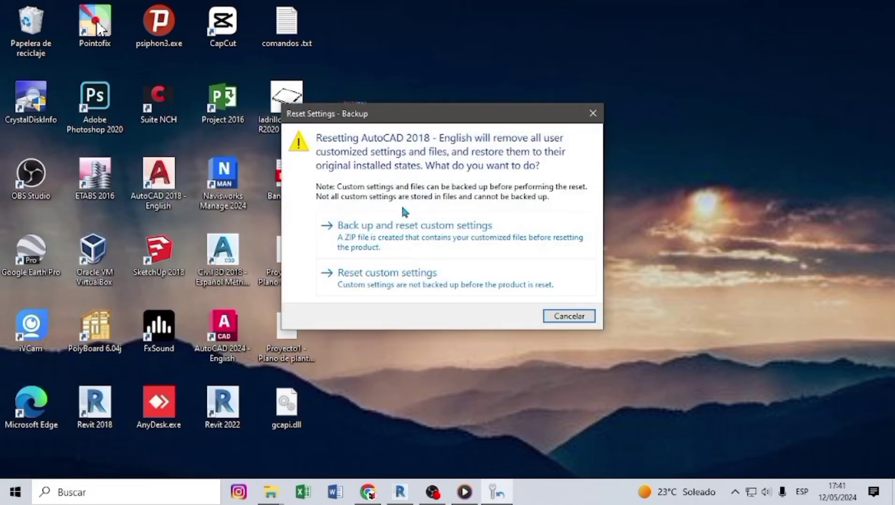
# - Choose Reset custom settings and acknowledge the success message with Aceptar
pyautogui.click(412, 284)
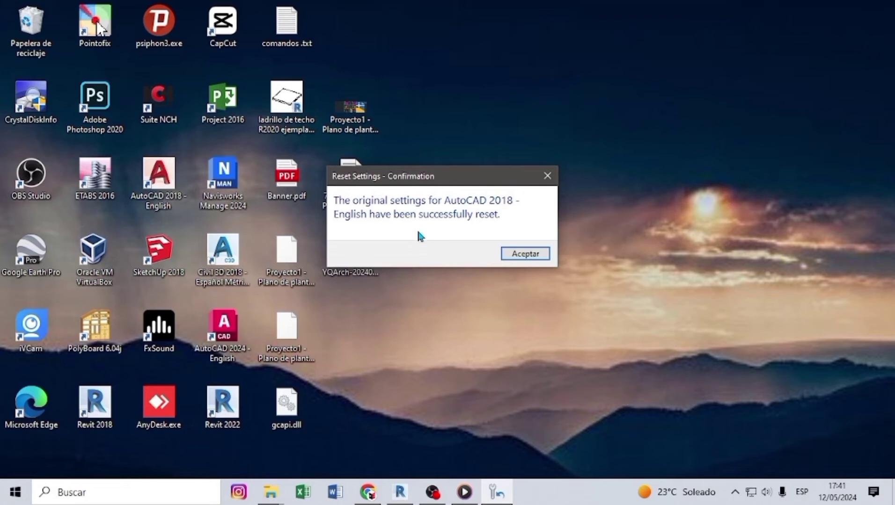
pyautogui.click(526, 254)
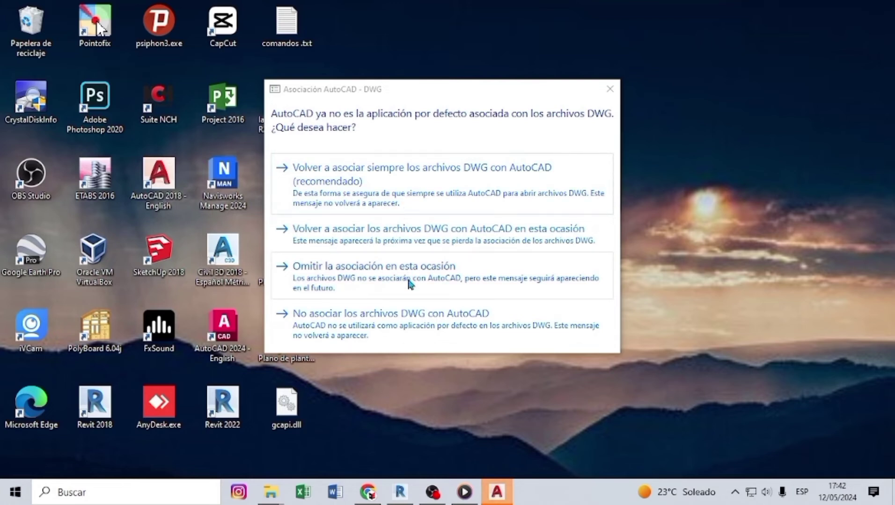
# - Skip DWG file association in the Asociación AutoCAD - DWG dialog and let AutoCAD 2018 open
pyautogui.click(411, 325)
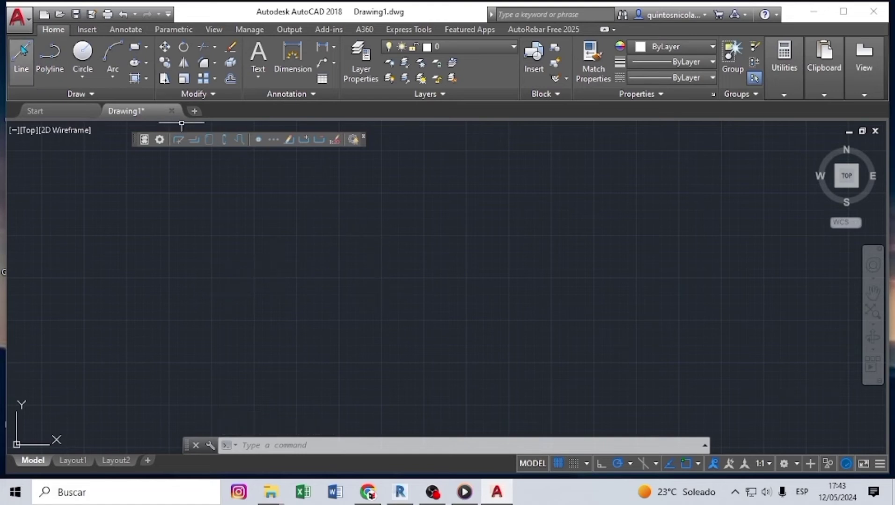
# - Draw a six-segment zigzag line through seven points with the Line tool
pyautogui.click(21, 52)
pyautogui.click(280, 280)
pyautogui.click(322, 256)
pyautogui.click(357, 307)
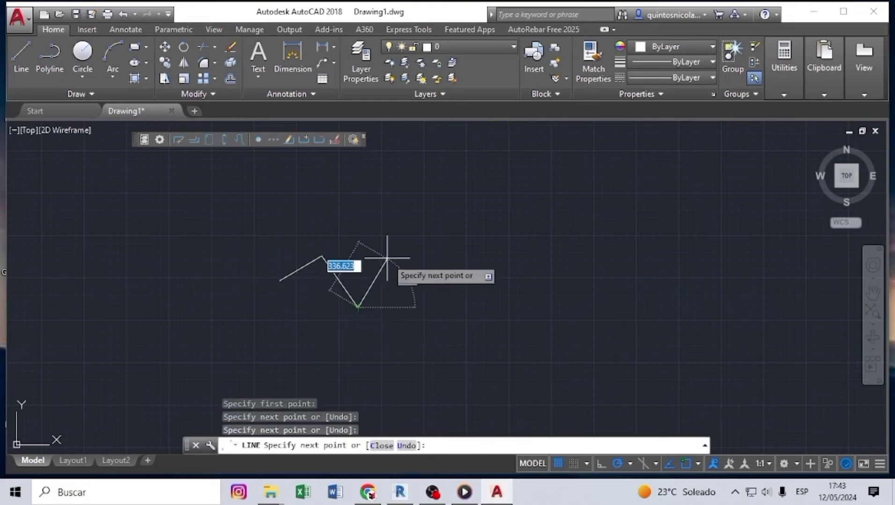
pyautogui.click(387, 259)
pyautogui.click(424, 300)
pyautogui.click(457, 250)
pyautogui.click(492, 298)
pyautogui.press('Escape')
# - Window-select the right-hand segments, apply Select Similar, then clear the selection
pyautogui.click(569, 236)
pyautogui.click(377, 310)
pyautogui.rightClick(428, 292)
pyautogui.moveTo(497, 397)
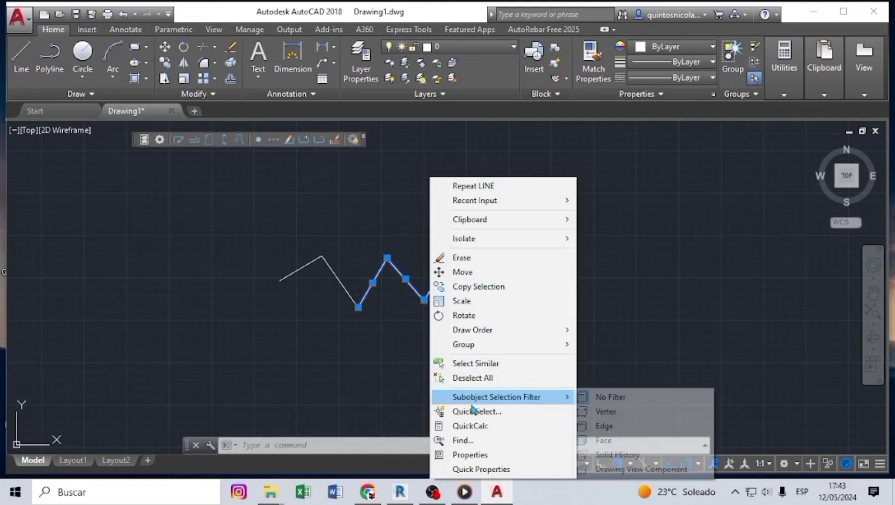
pyautogui.click(480, 369)
pyautogui.press('Escape')
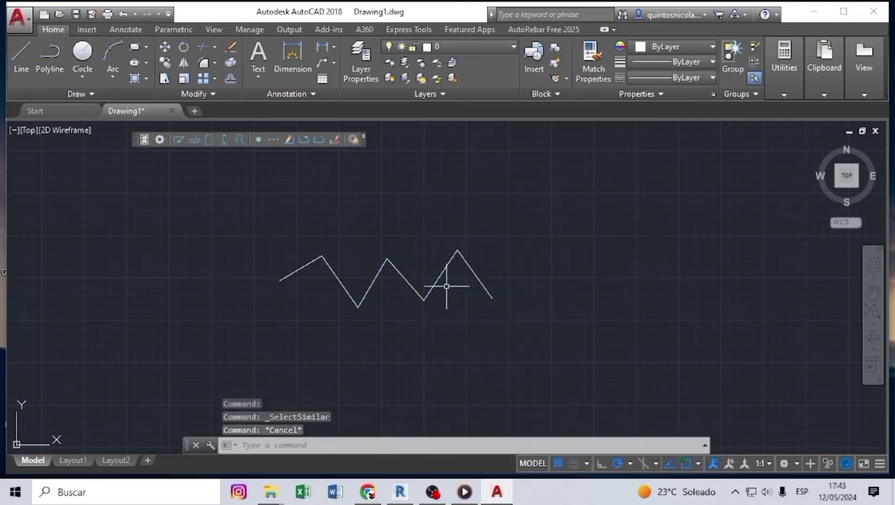
# - Window-select all six zigzag segments and erase them
pyautogui.click(559, 207)
pyautogui.click(244, 326)
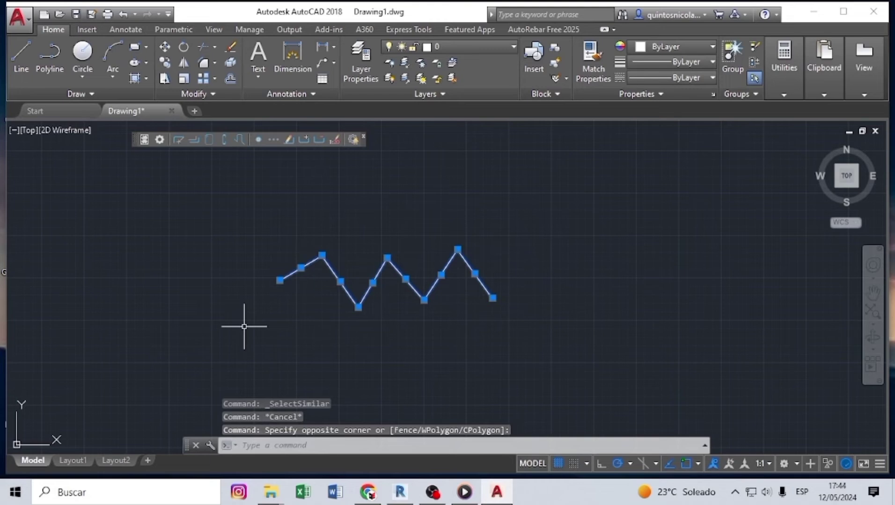
pyautogui.press('Delete')
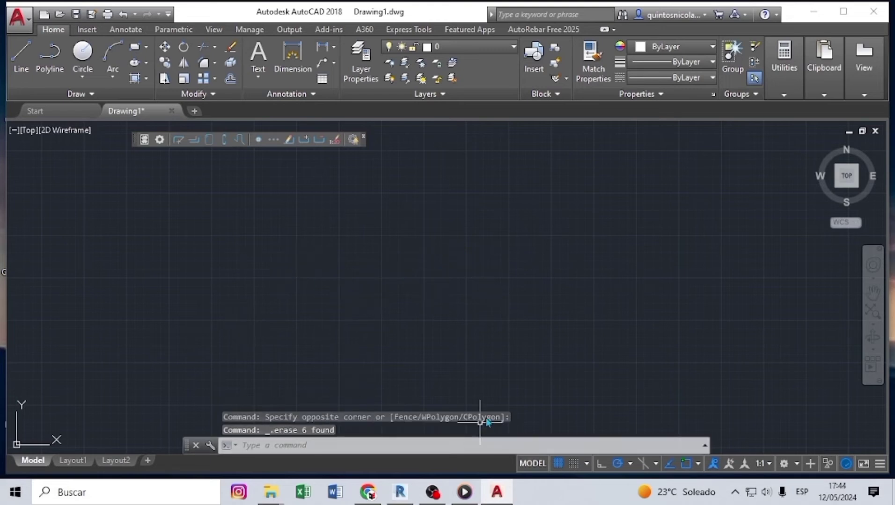